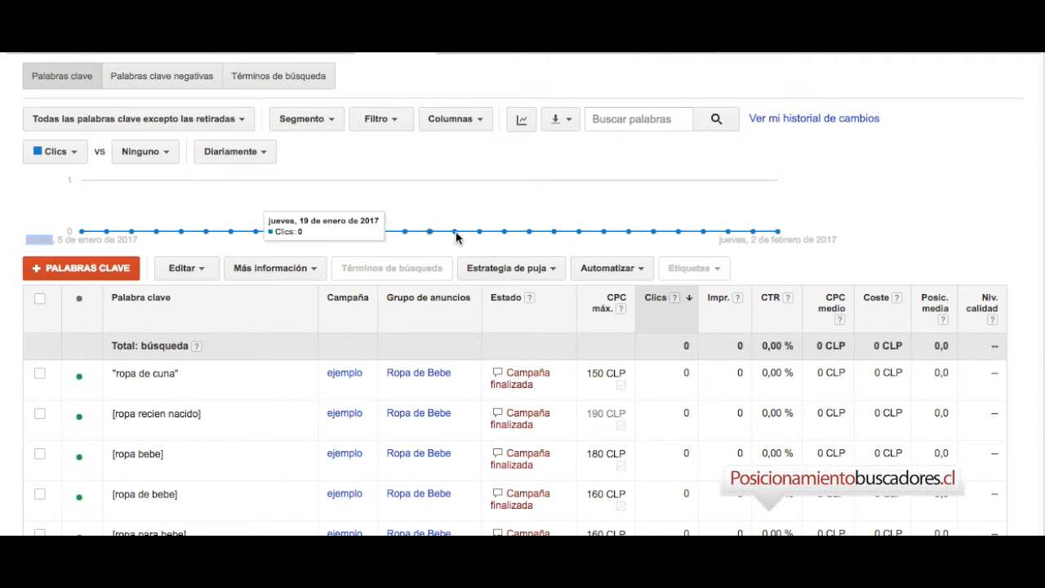
Add the columns "Puja estimada por la parte superior de la página" and "Estimación de puja de primera posición" to the keyword table.
click(478, 123)
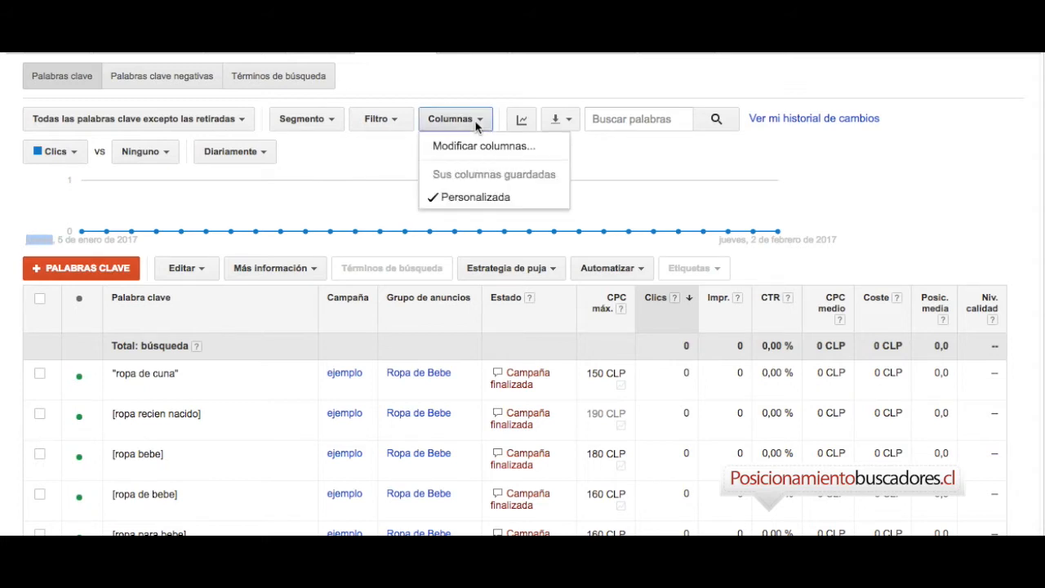
click(478, 149)
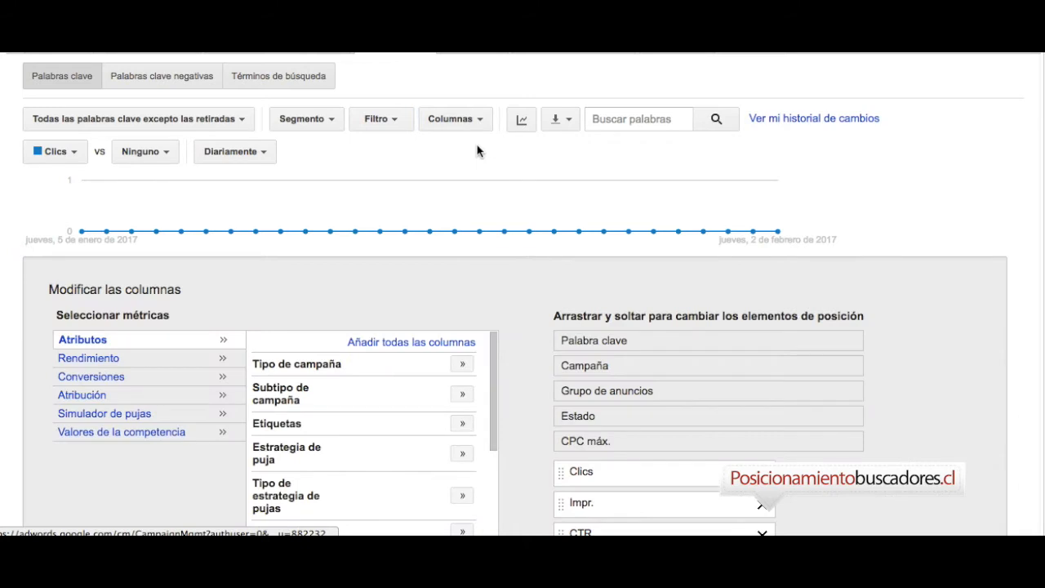
scroll(263, 361, down, 2)
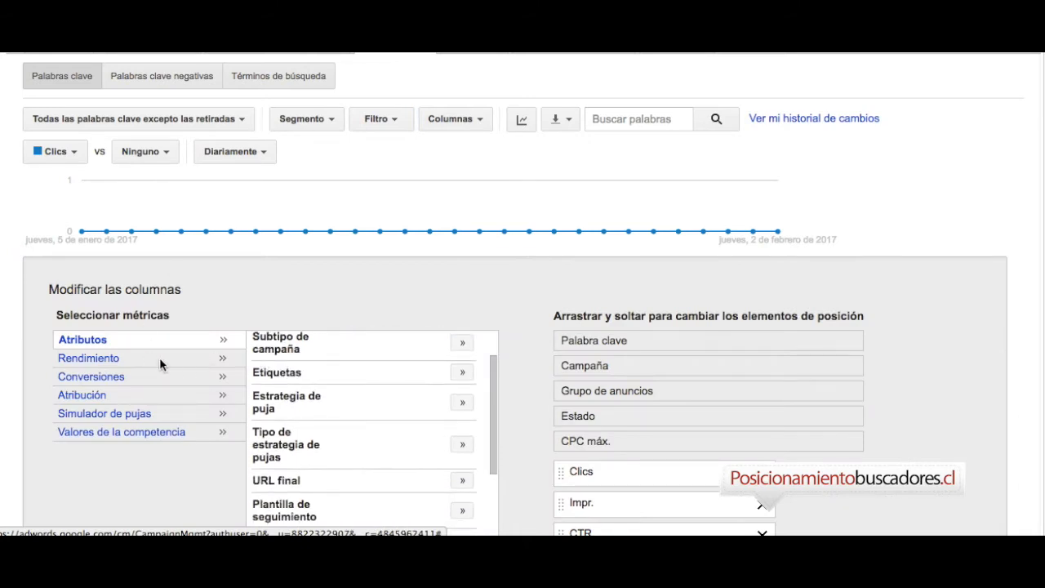
click(94, 360)
scroll(455, 375, down, 3)
scroll(455, 374, down, 2)
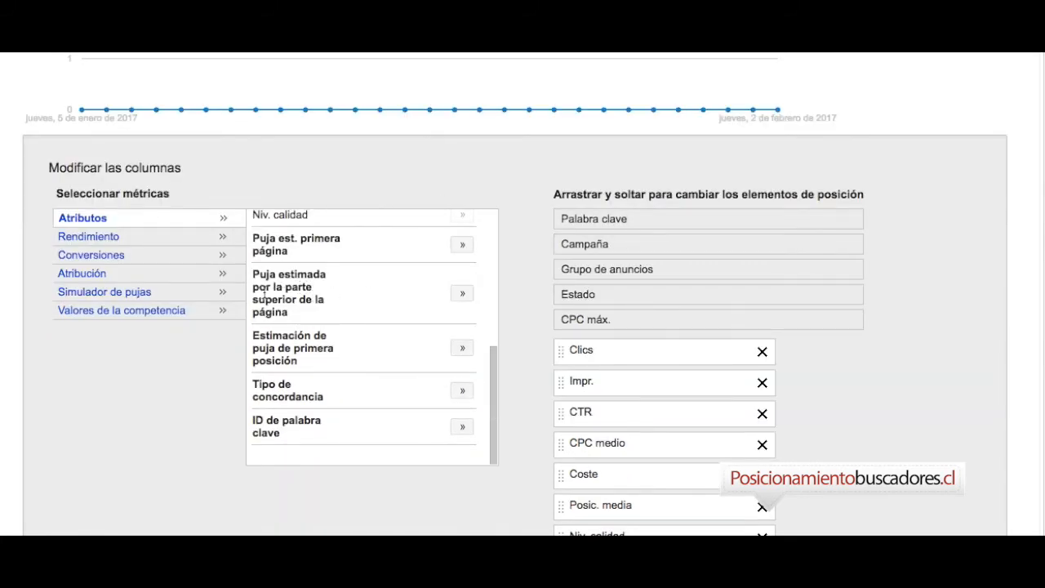
click(462, 294)
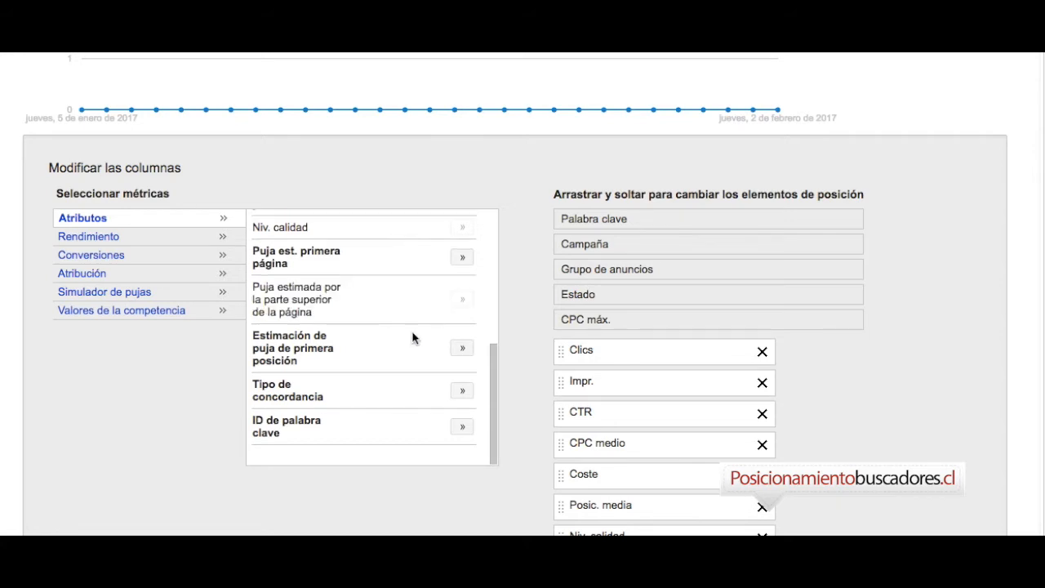
click(462, 349)
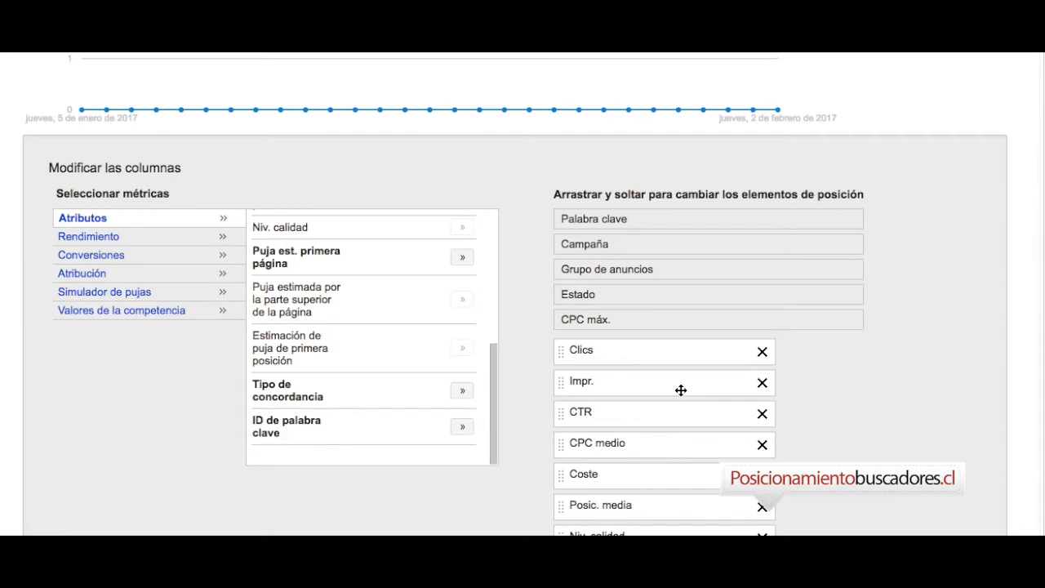
scroll(680, 390, down, 5)
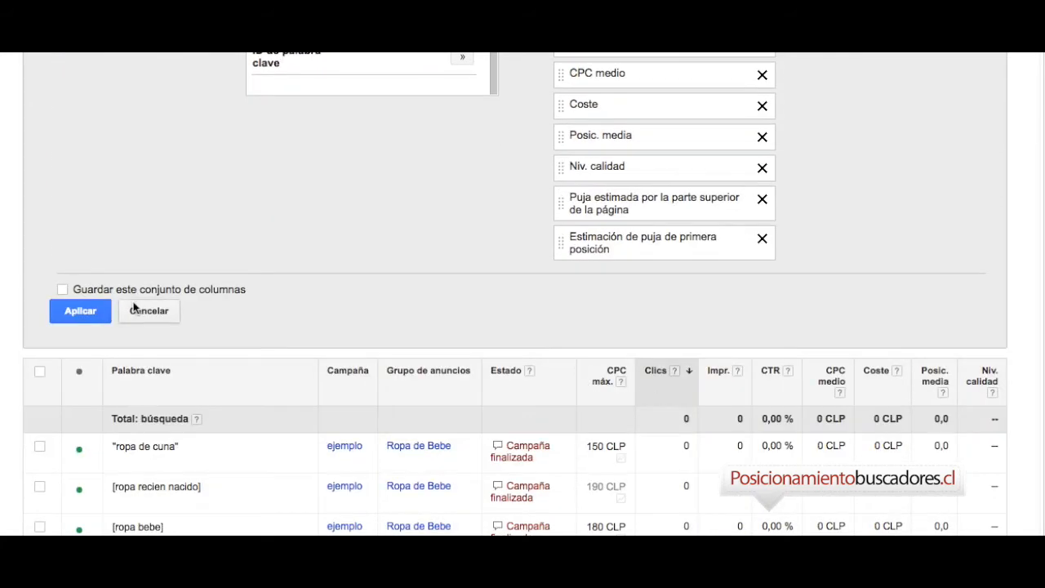
click(94, 310)
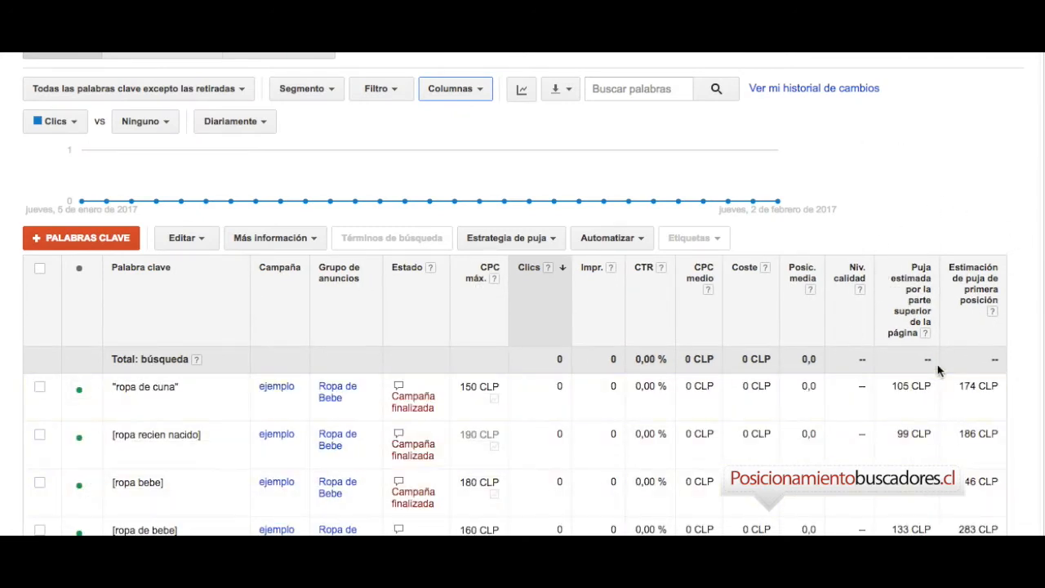
Set the maximum CPC of the keyword "ropa de cuna" to 174 CLP and save it.
scroll(937, 371, down, 2)
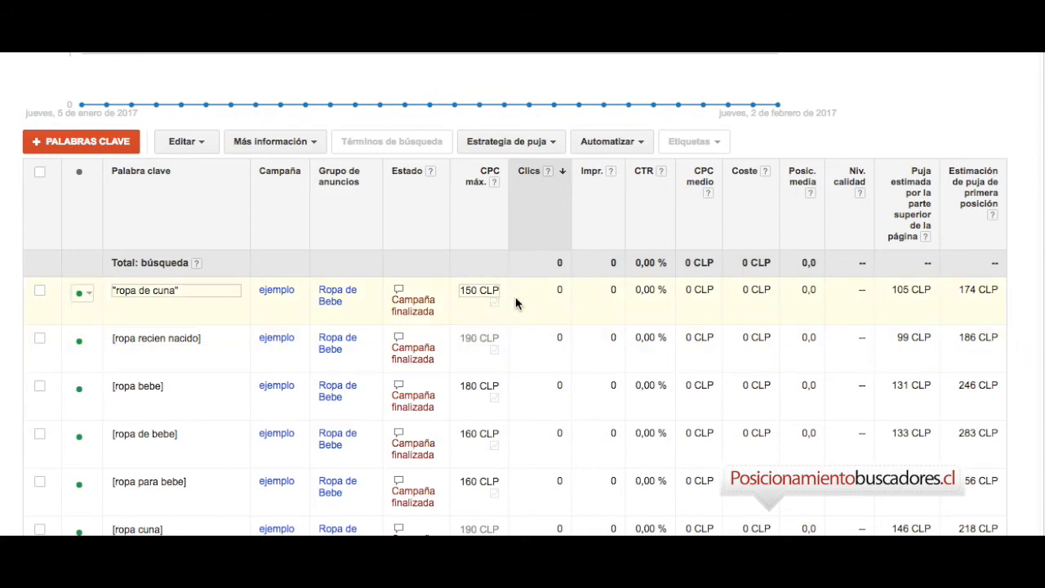
click(496, 286)
key(BackSpace)
key(BackSpace)
key(BackSpace)
key(BackSpace)
key(BackSpace)
key(BackSpace)
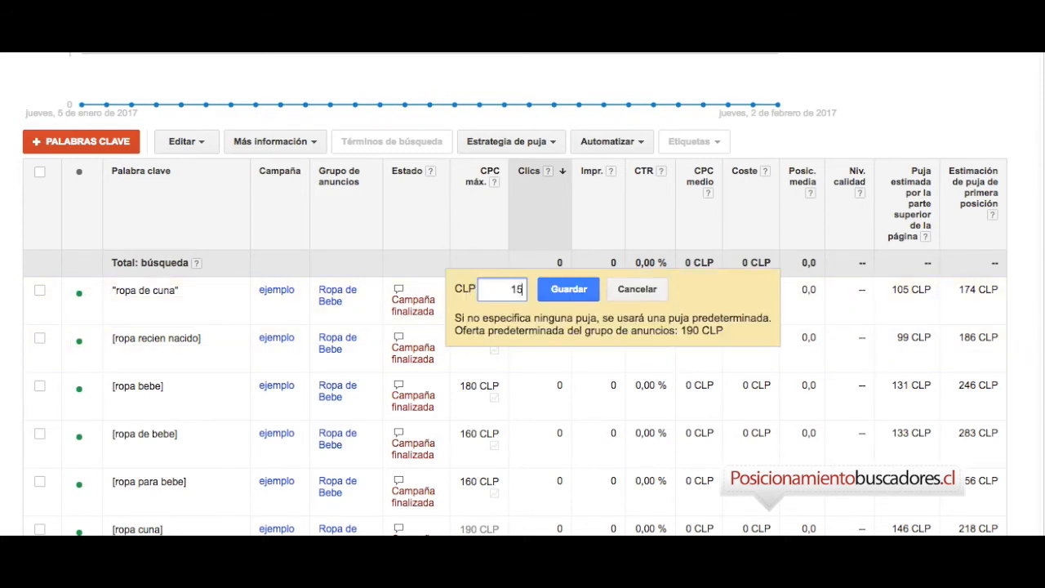
text(174)
key(Return)
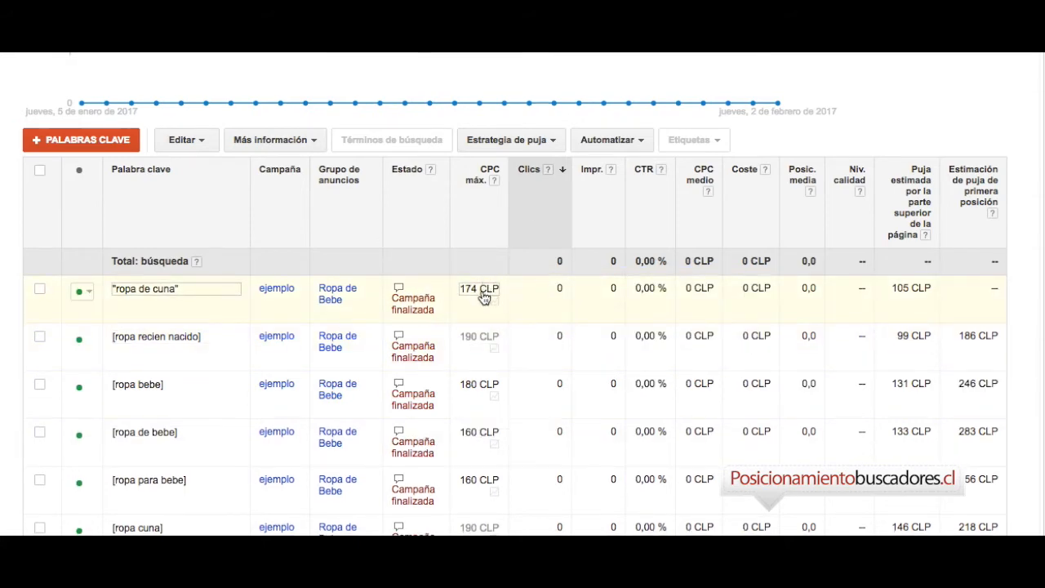
Open the bid strategies (Estrategias de pujas) of the shared library (Biblioteca compartida).
scroll(483, 298, down, 3)
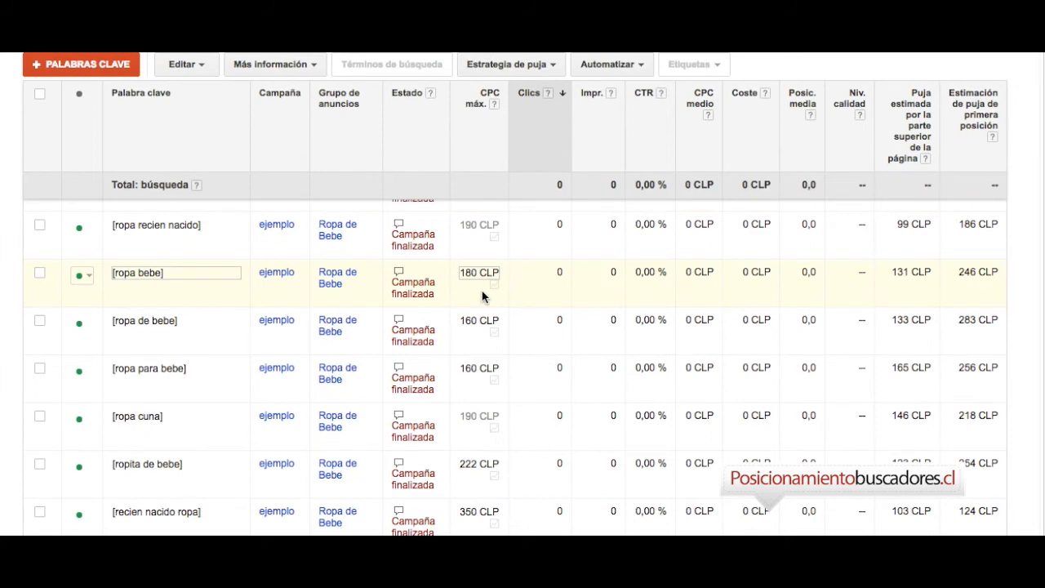
scroll(483, 346, down, 5)
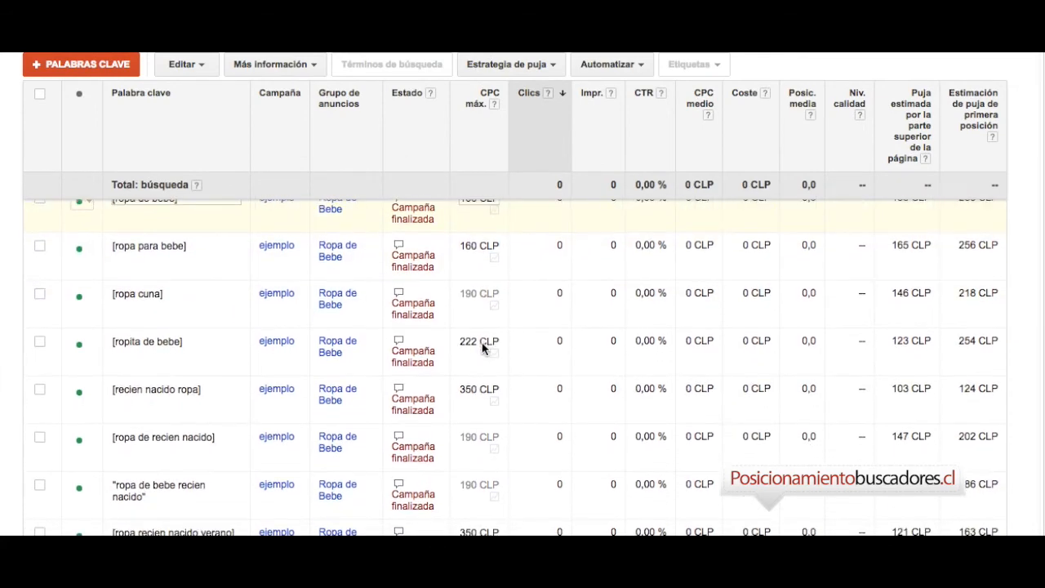
scroll(483, 349, down, 4)
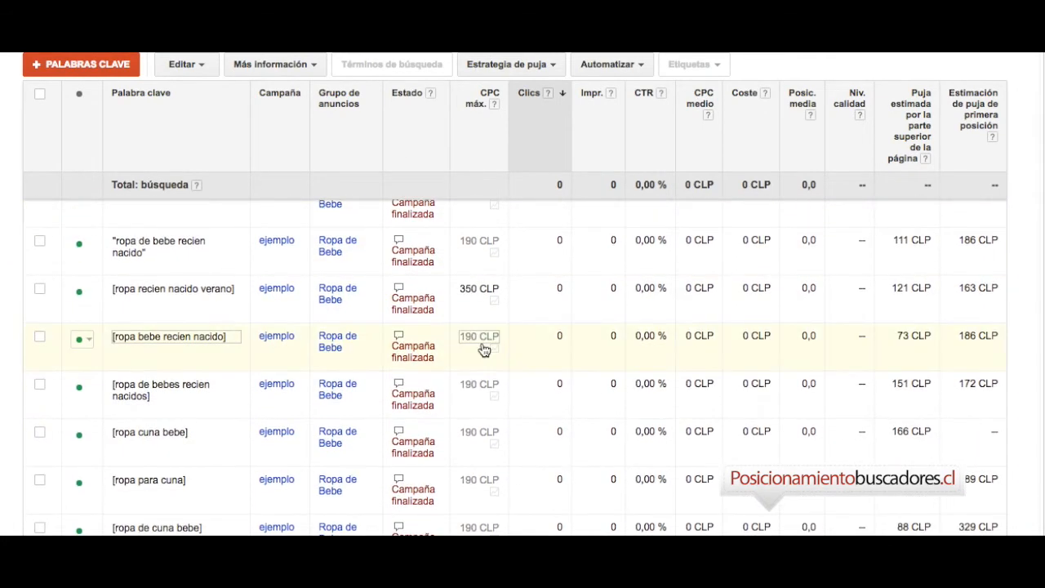
scroll(483, 350, up, 12)
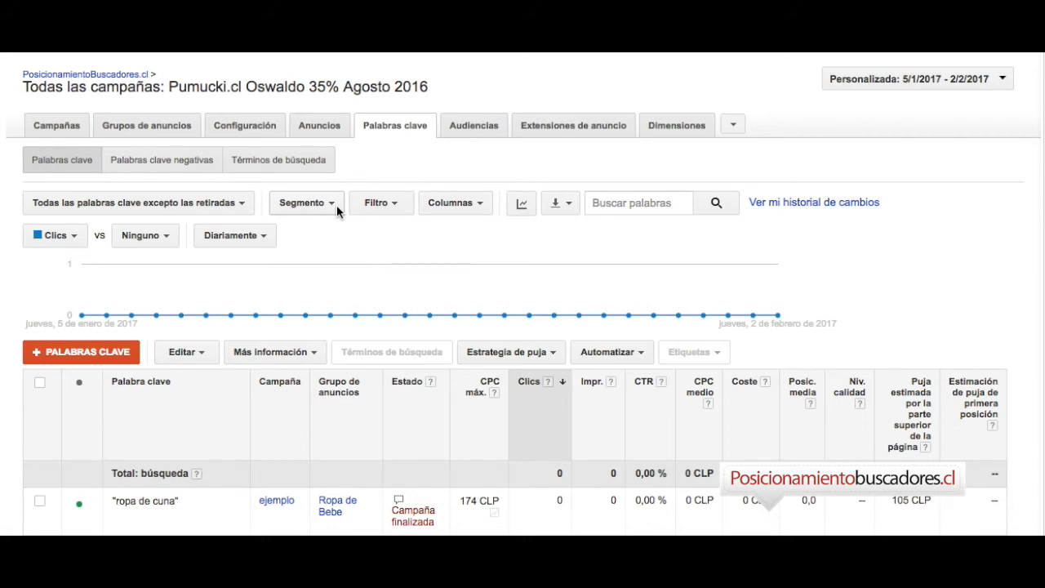
mouse_move(4, 120)
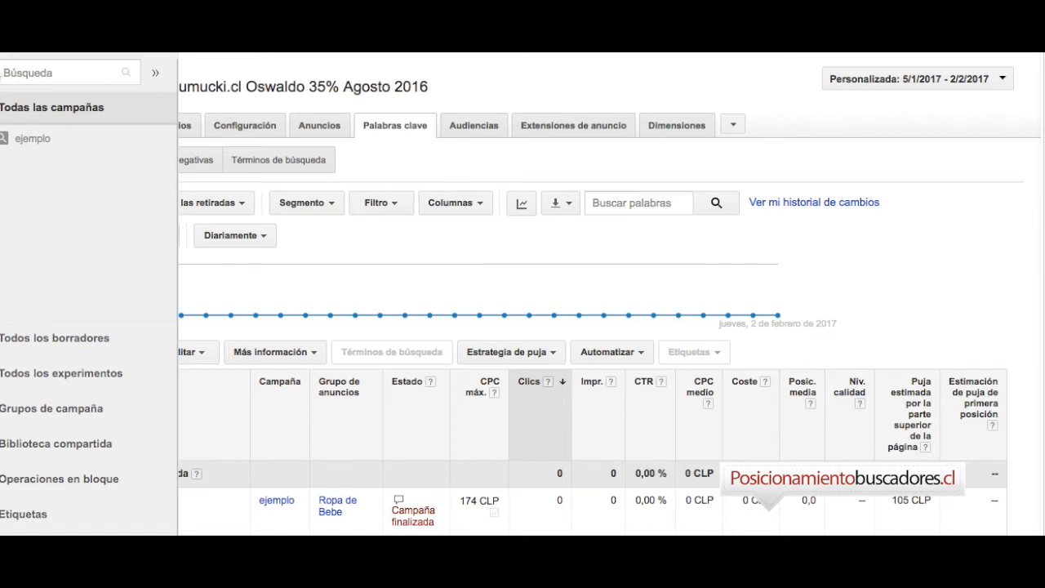
click(56, 444)
mouse_move(92, 396)
scroll(87, 457, down, 1)
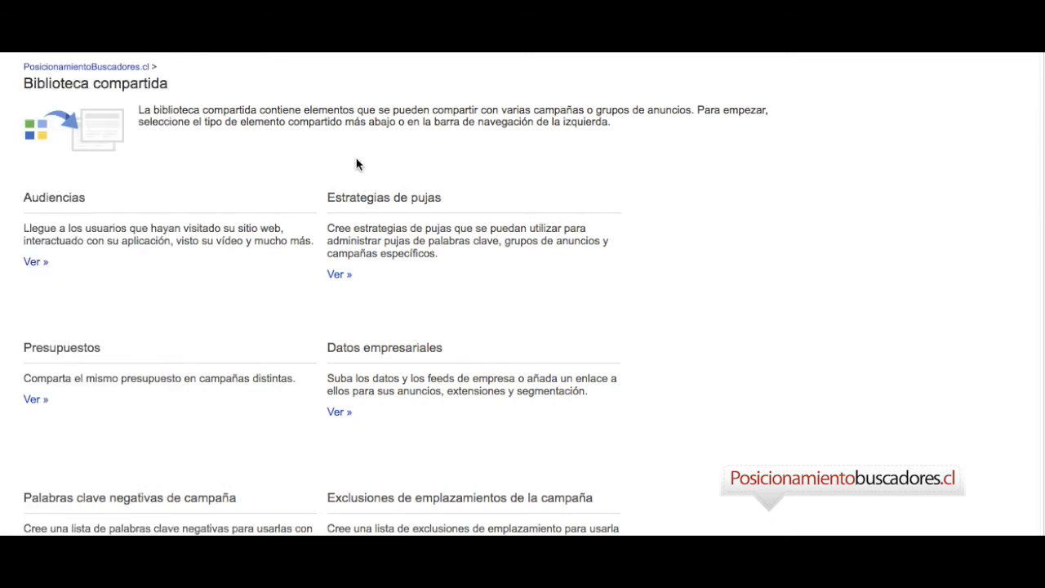
click(338, 275)
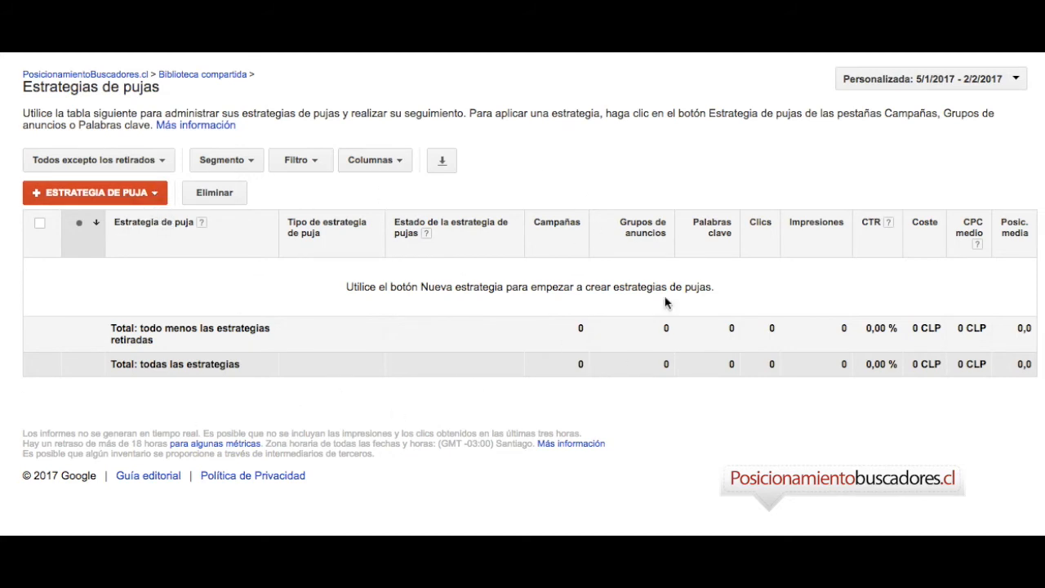
Start a new "Estrategia de puja por ubicación en la página de búsqueda" bid strategy and name it "posicion 3,5".
click(152, 195)
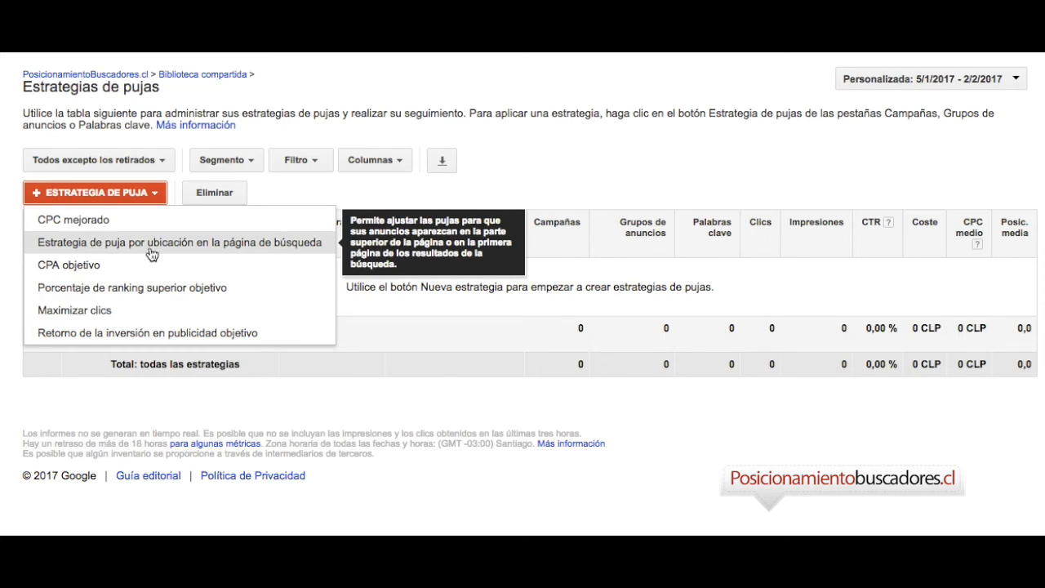
click(151, 248)
click(117, 202)
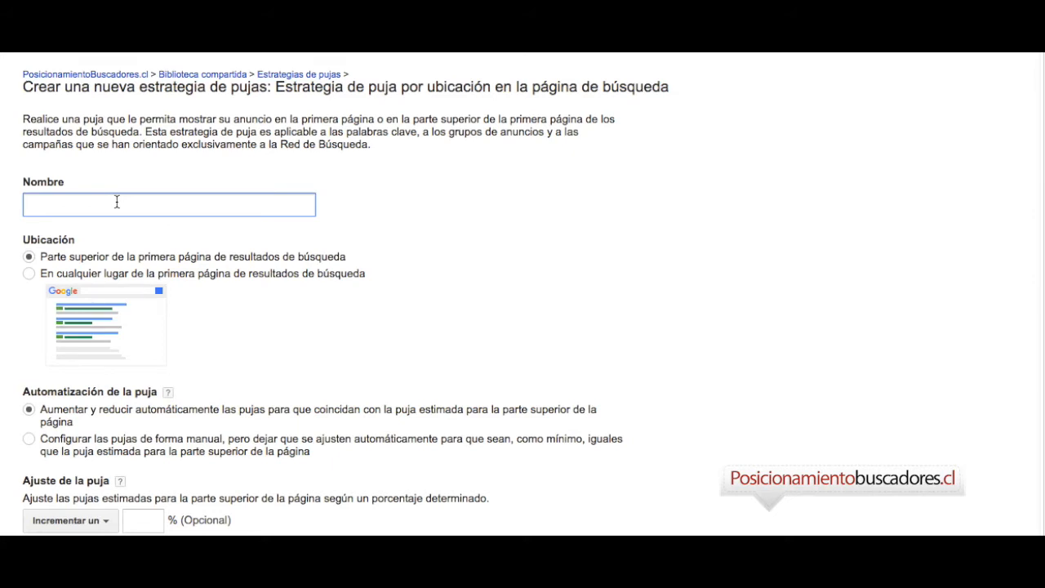
text(pos)
text(icion 3,4)
key(BackSpace)
text(5)
scroll(183, 291, down, 3)
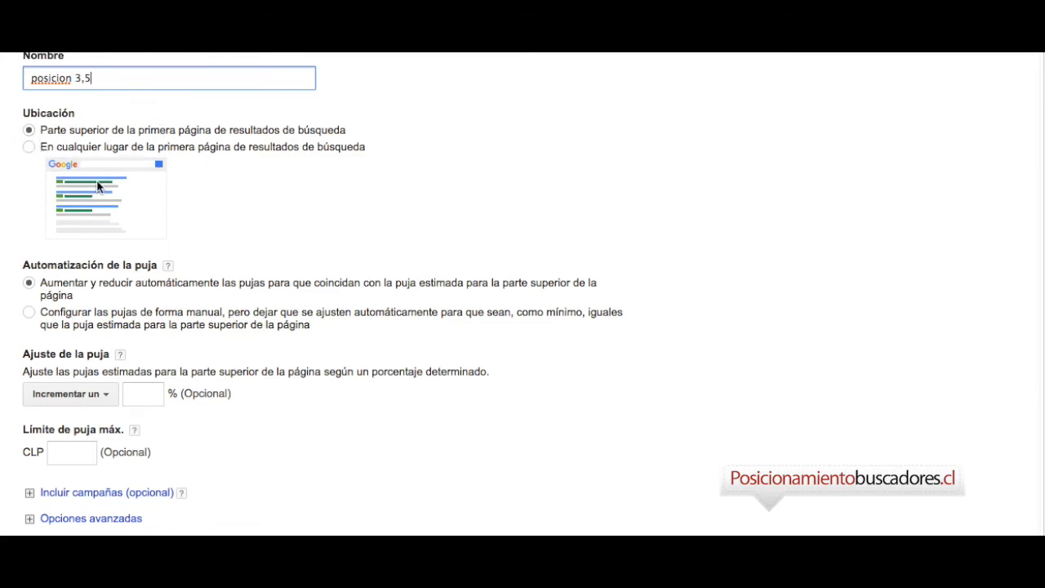
Set the strategy's bid adjustment to an increase of 25 % and its maximum bid limit to 200 CLP.
scroll(96, 189, down, 3)
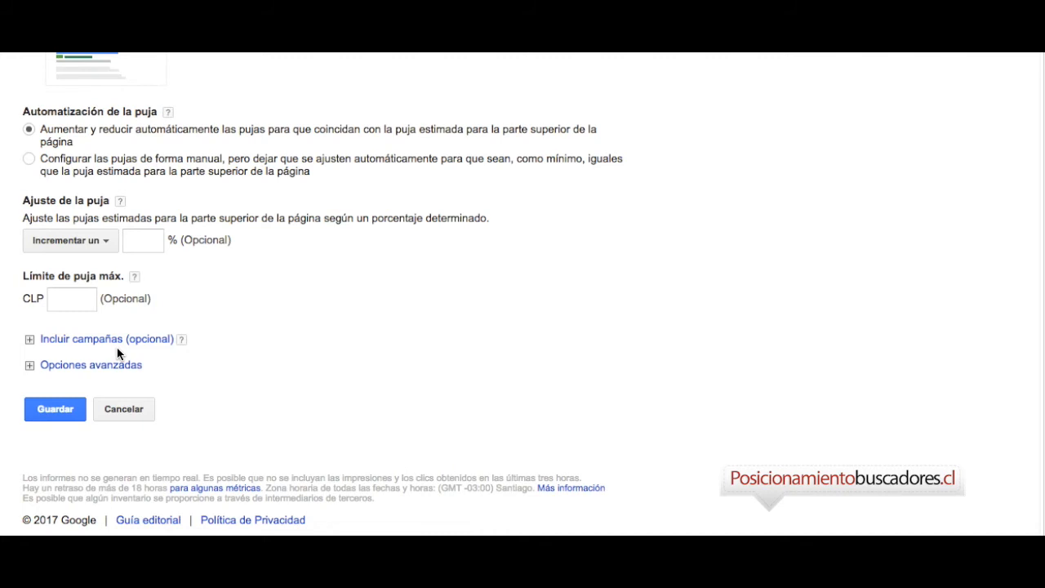
click(82, 238)
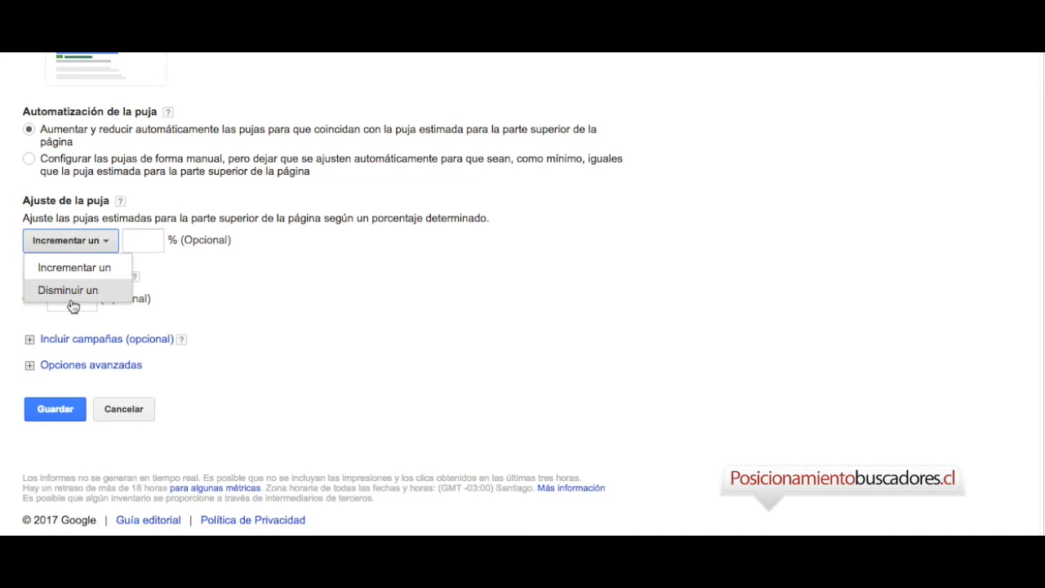
click(149, 240)
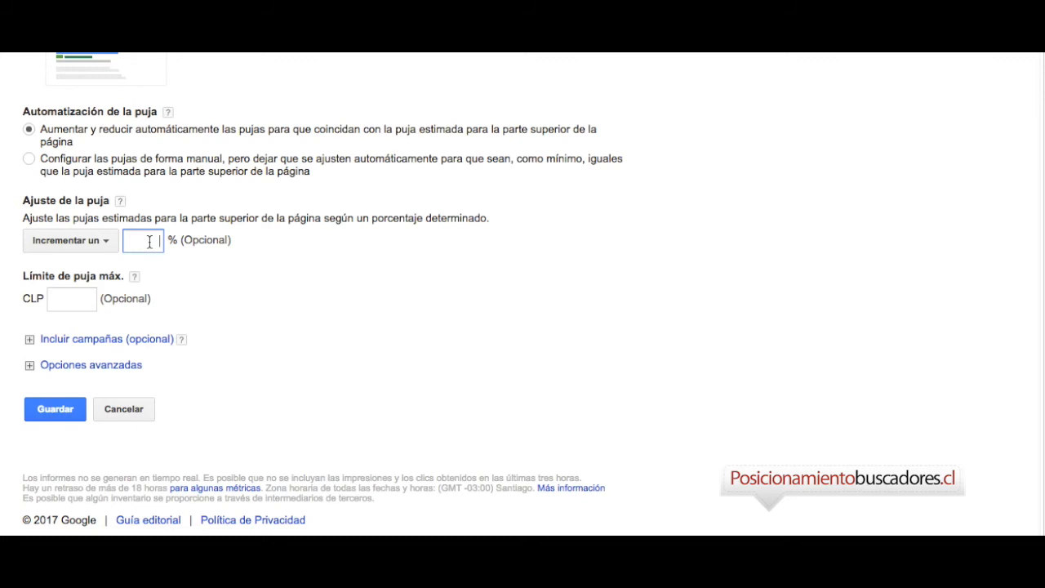
text(25)
click(75, 304)
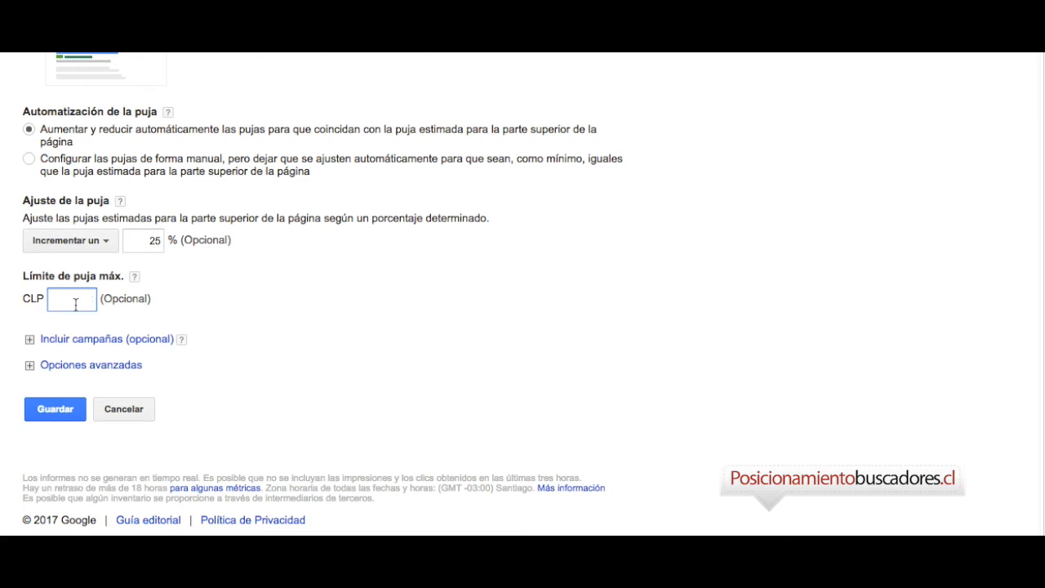
text(2000)
key(BackSpace)
Include the campaign "ejemplo" in the new bid strategy.
click(31, 339)
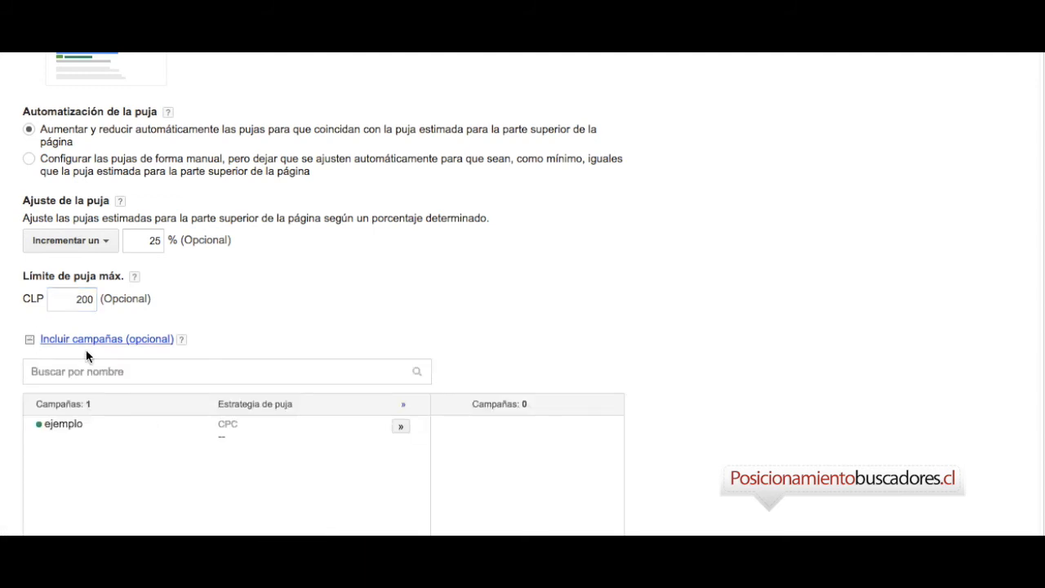
scroll(309, 465, down, 2)
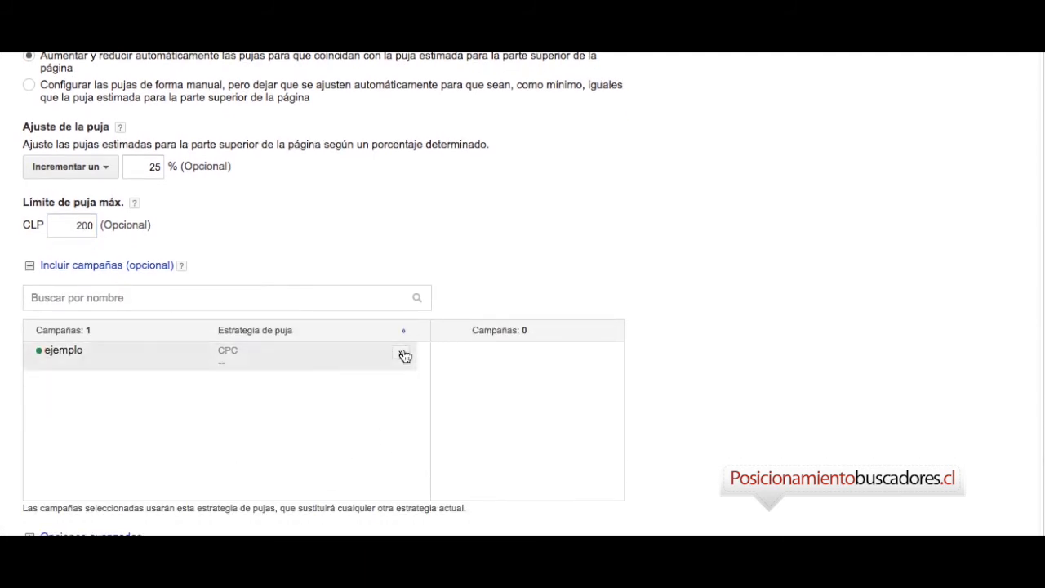
click(402, 354)
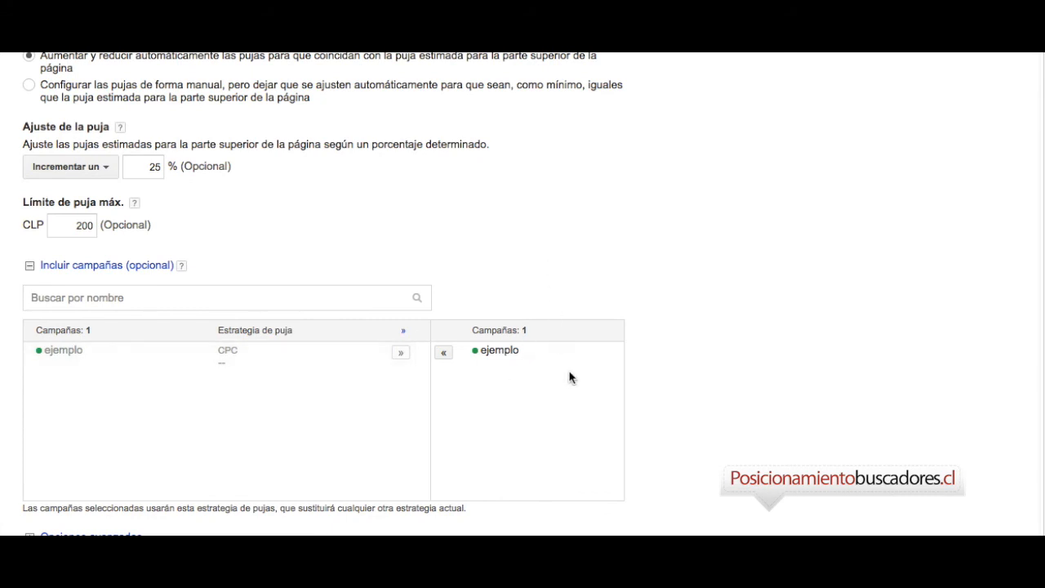
Show the advanced options, save the bid strategy with the recommended budget and low-quality keyword settings, and acknowledge the notice.
scroll(538, 403, down, 2)
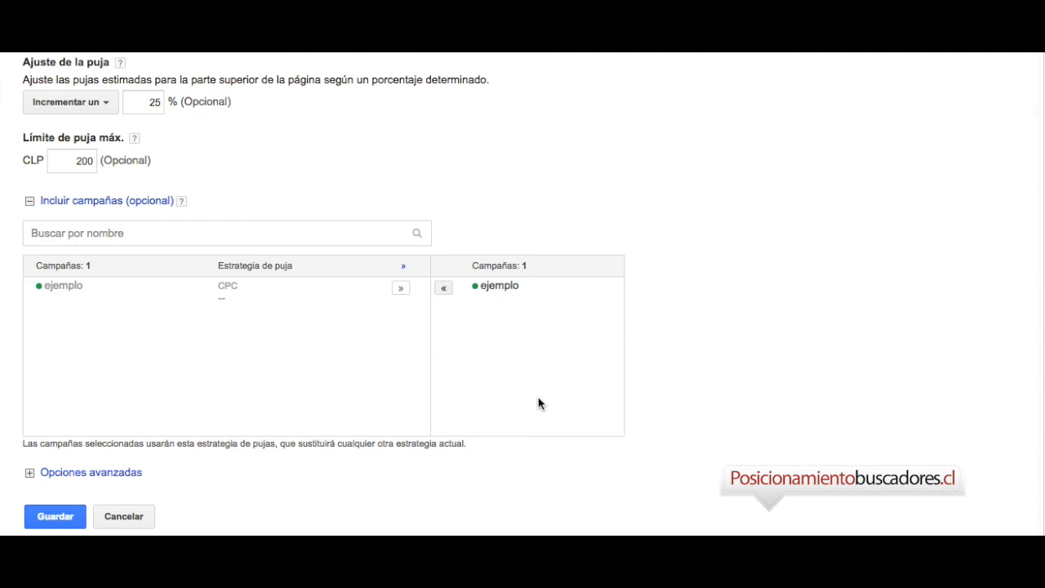
scroll(514, 433, down, 2)
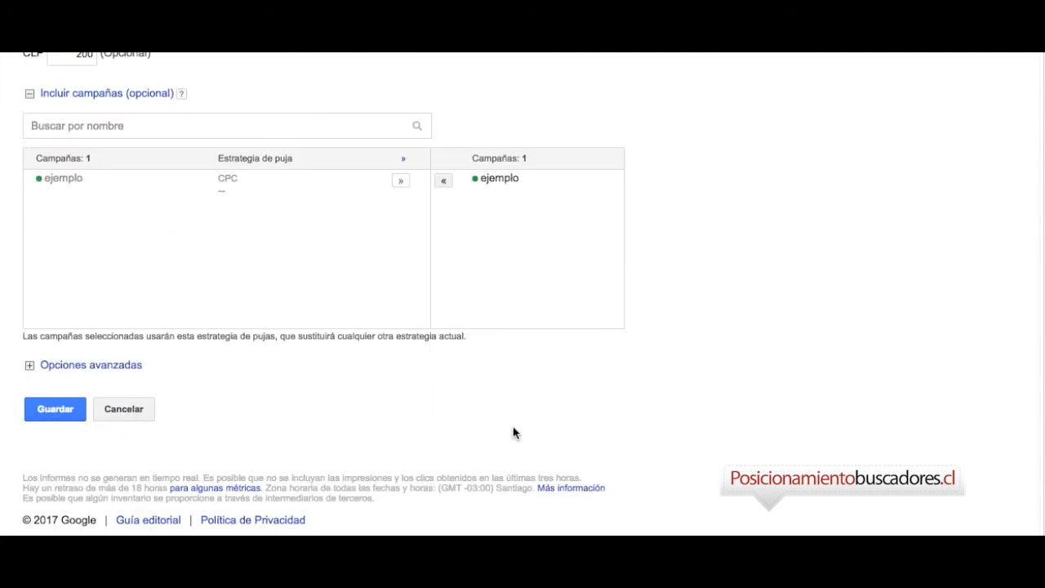
click(29, 367)
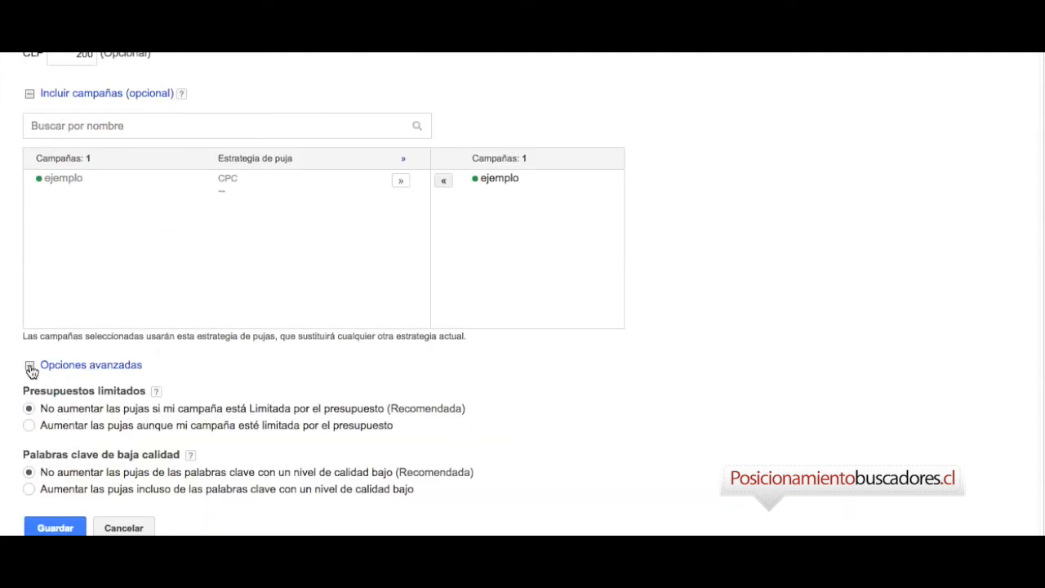
scroll(30, 371, down, 2)
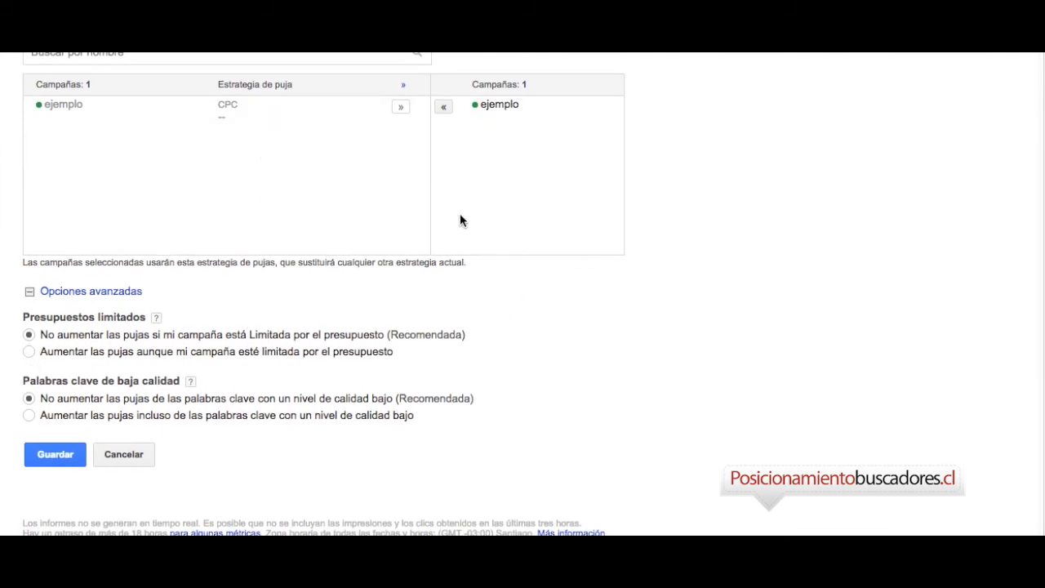
click(60, 456)
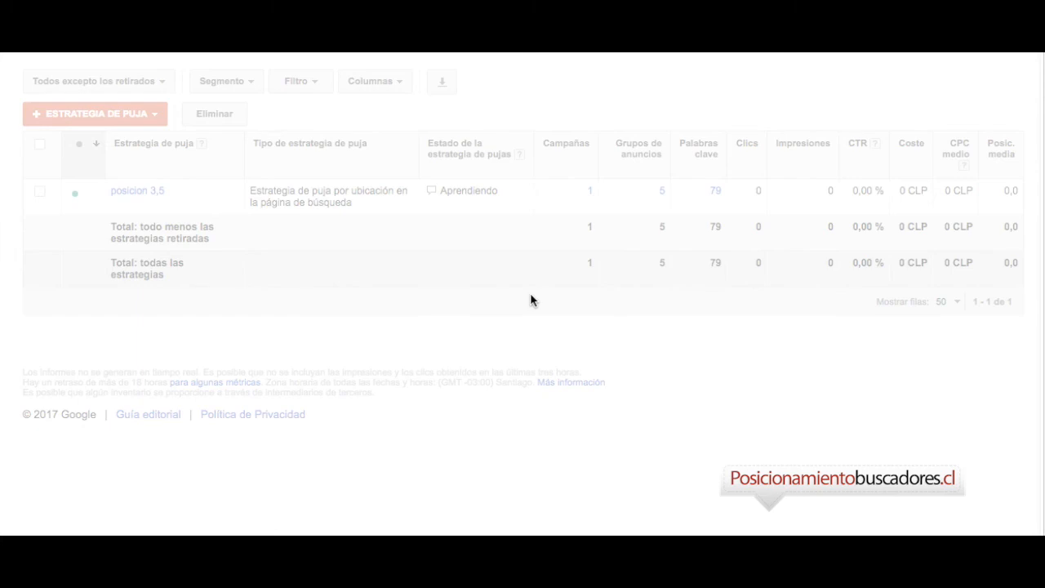
scroll(531, 295, down, 4)
scroll(530, 295, up, 2)
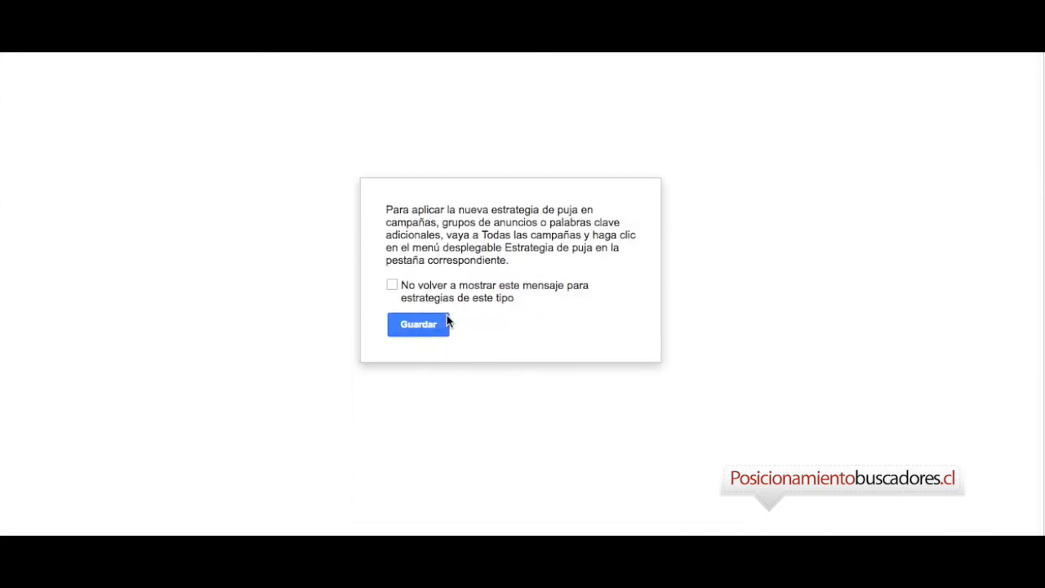
click(426, 328)
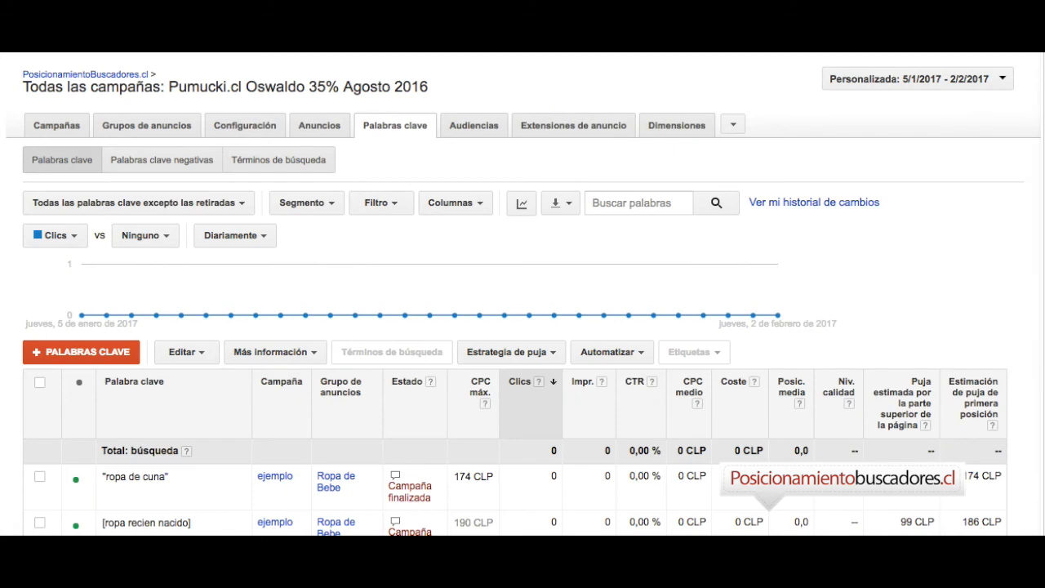
scroll(506, 351, down, 3)
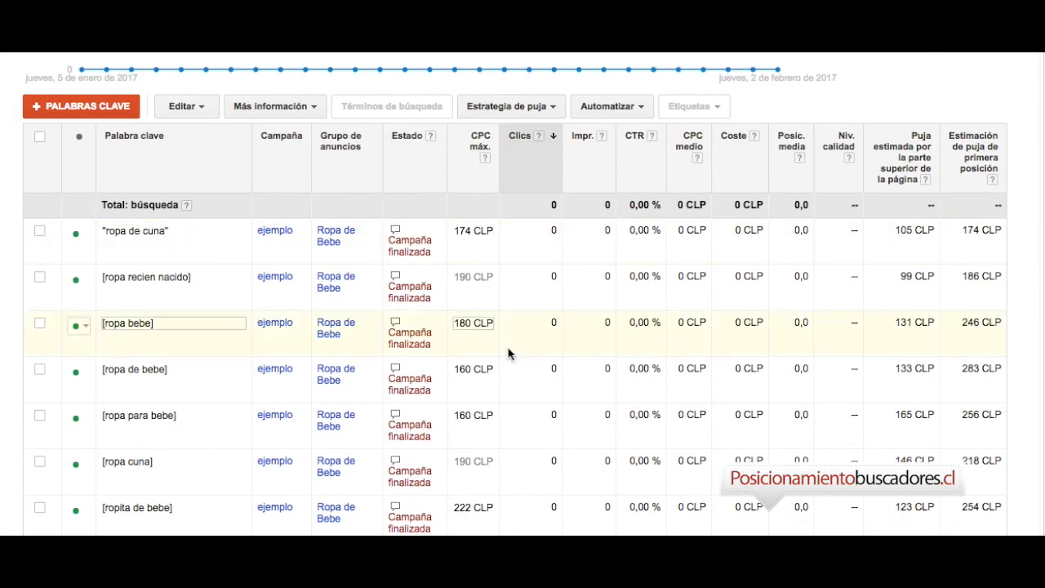